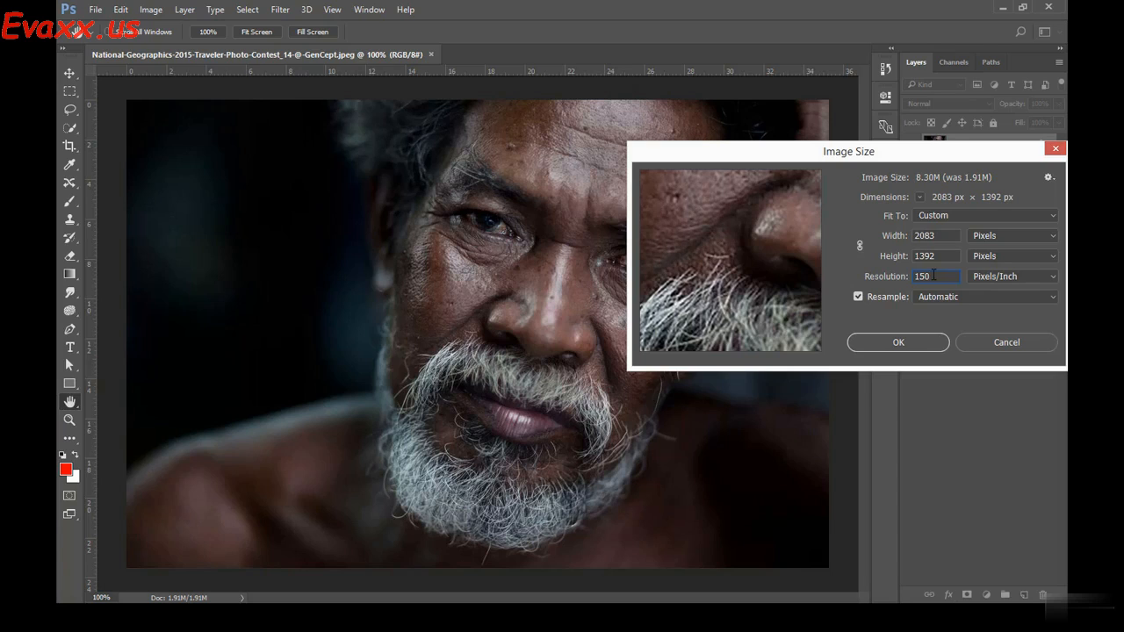
# Apply the image resize to 2083 × 1392 pixels at 150 pixels/inch with automatic resampling
pyautogui.click(899, 344)
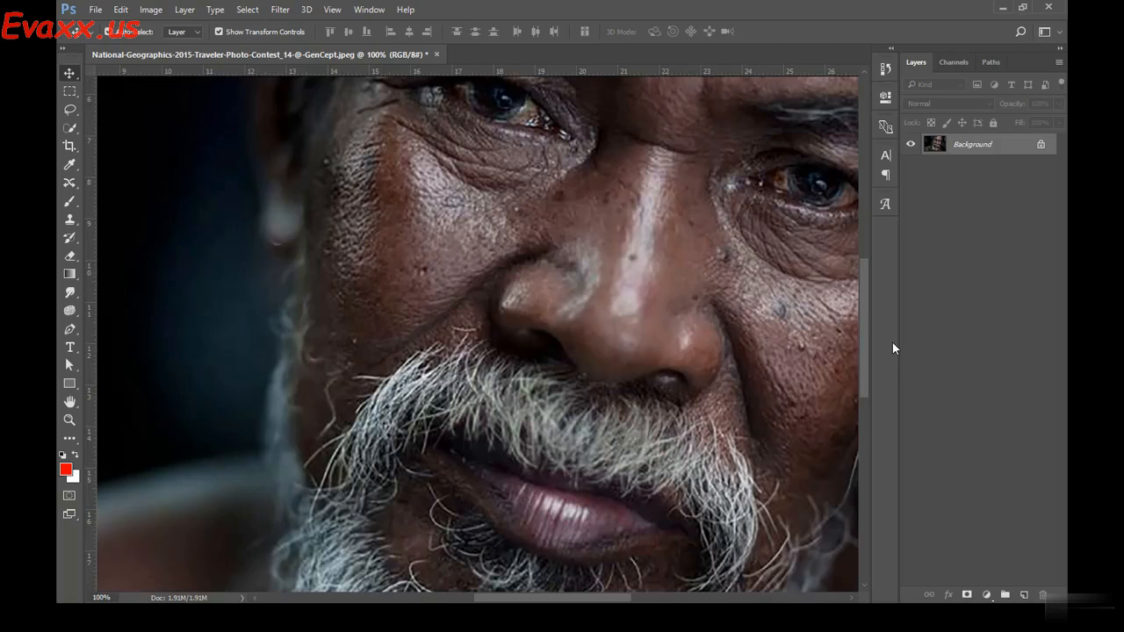
pyautogui.scroll(-10, 573, 323)
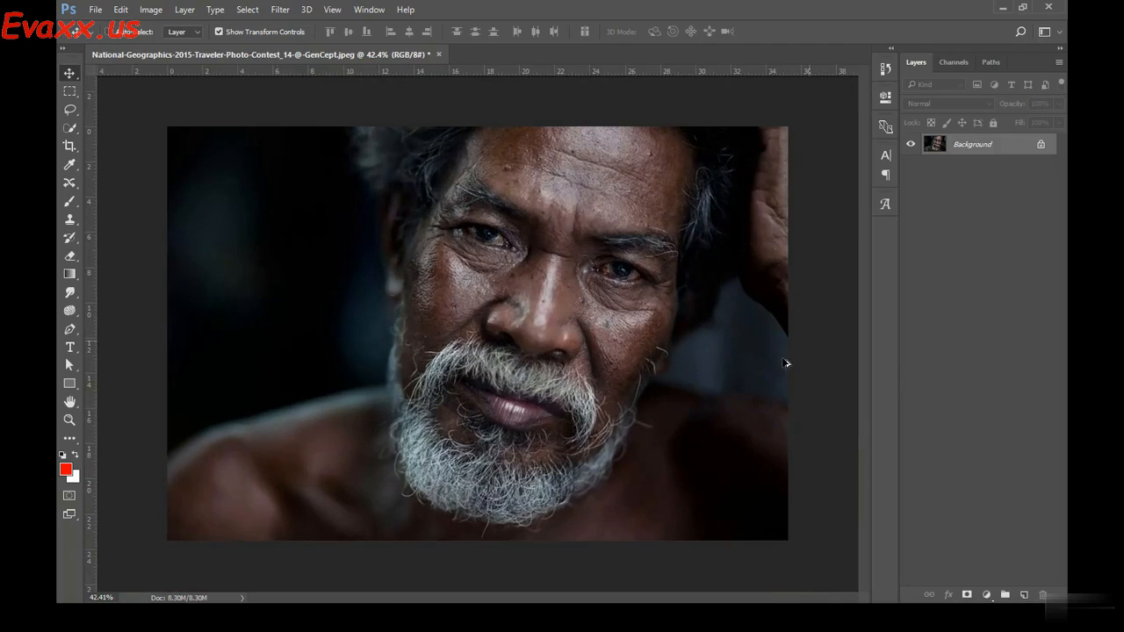
pyautogui.scroll(2, 783, 359)
pyautogui.scroll(-2, 783, 359)
# Unlock the Background layer and duplicate it
pyautogui.click(1041, 146)
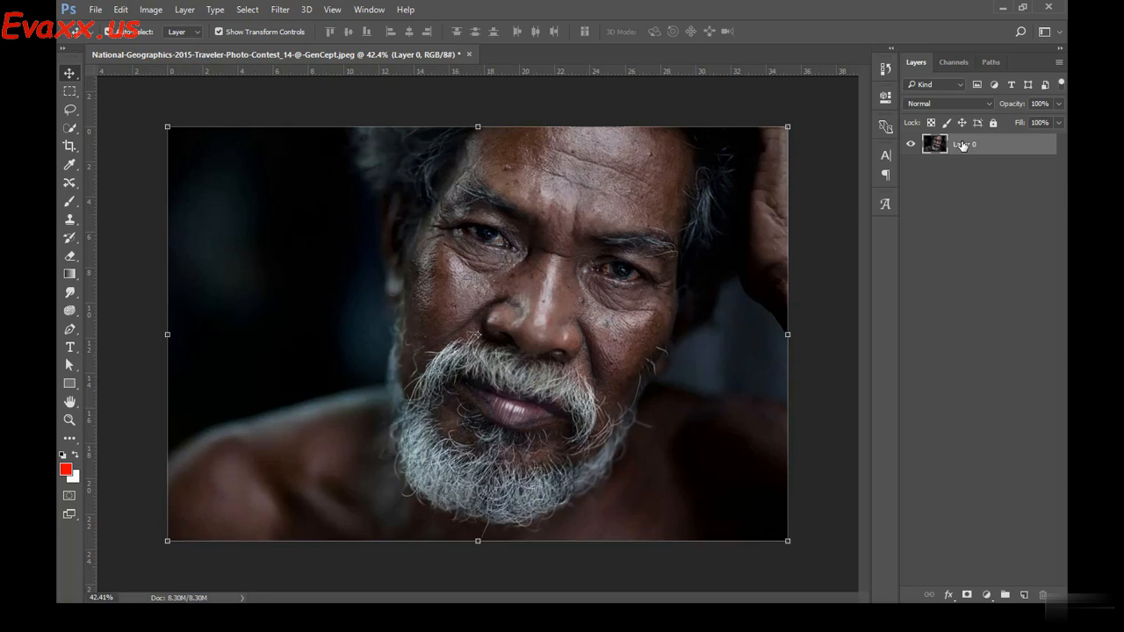
pyautogui.hotkey('ctrl', 'j')
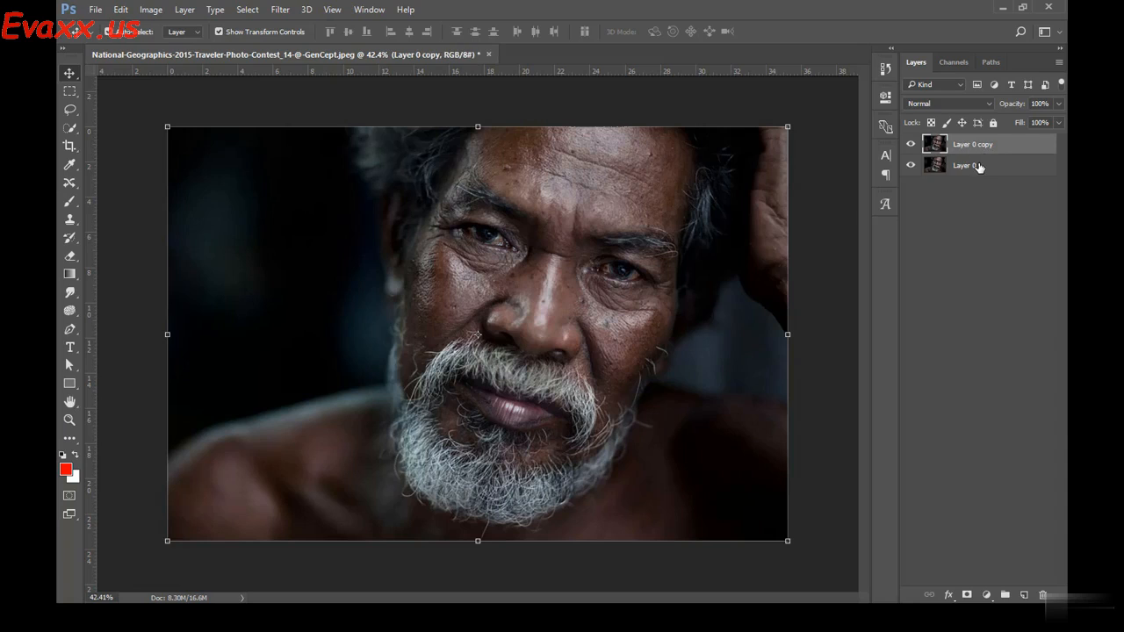
# Rename the lower layer Original and the copy above it Duplicate, leaving no layer selected
pyautogui.click(975, 166)
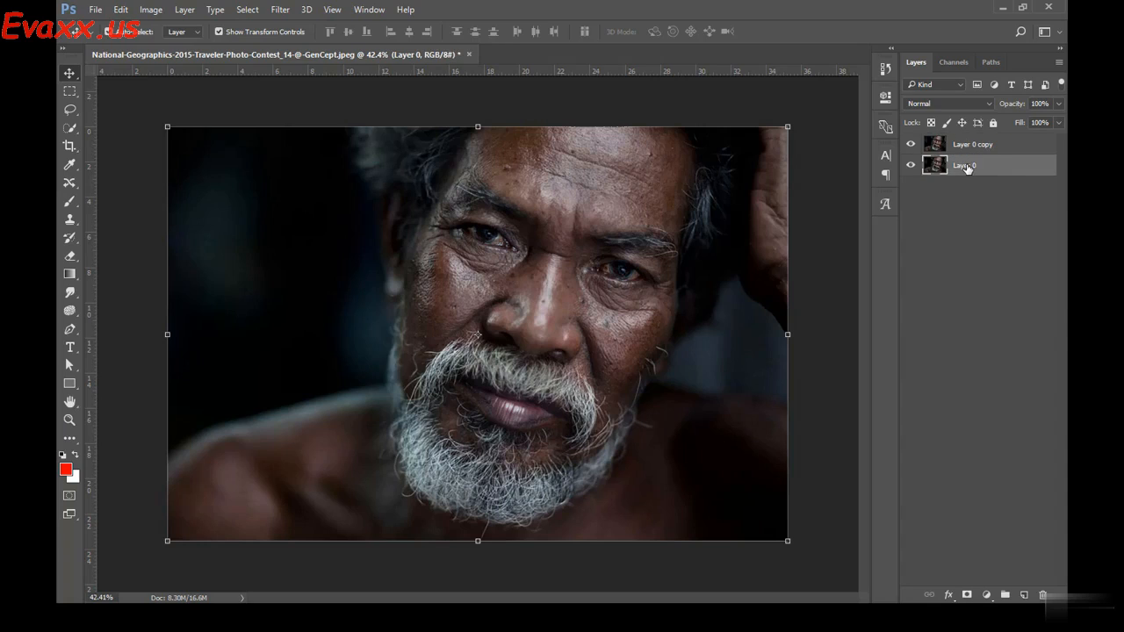
pyautogui.doubleClick(966, 167)
pyautogui.write('Original')
pyautogui.press('Return')
pyautogui.doubleClick(973, 145)
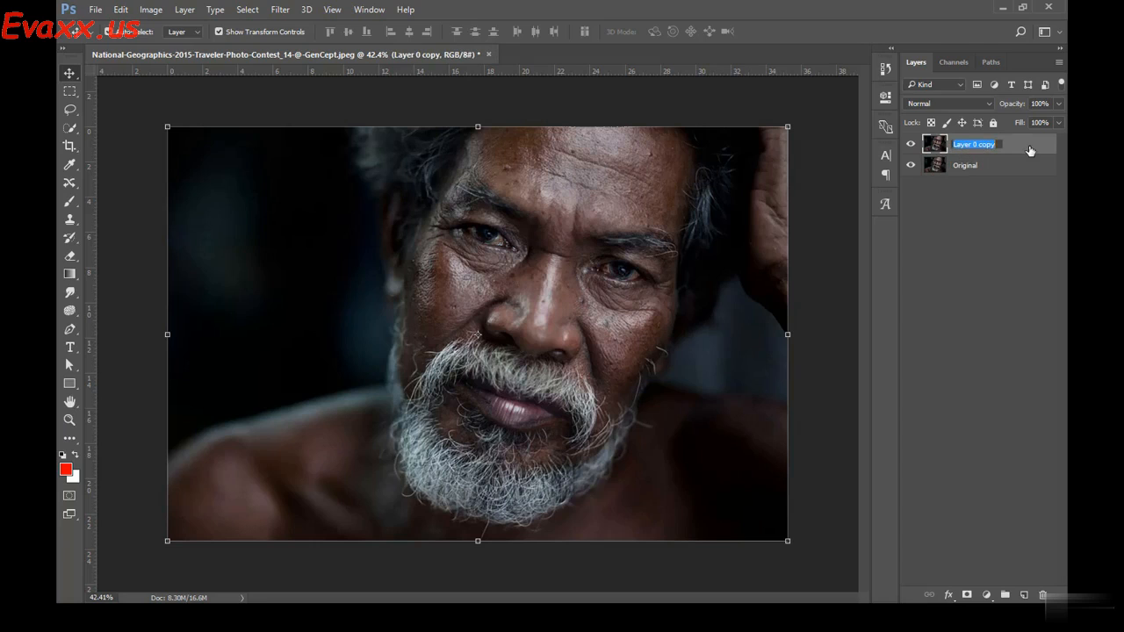
pyautogui.write('Duo')
pyautogui.write('licate')
pyautogui.press('Return')
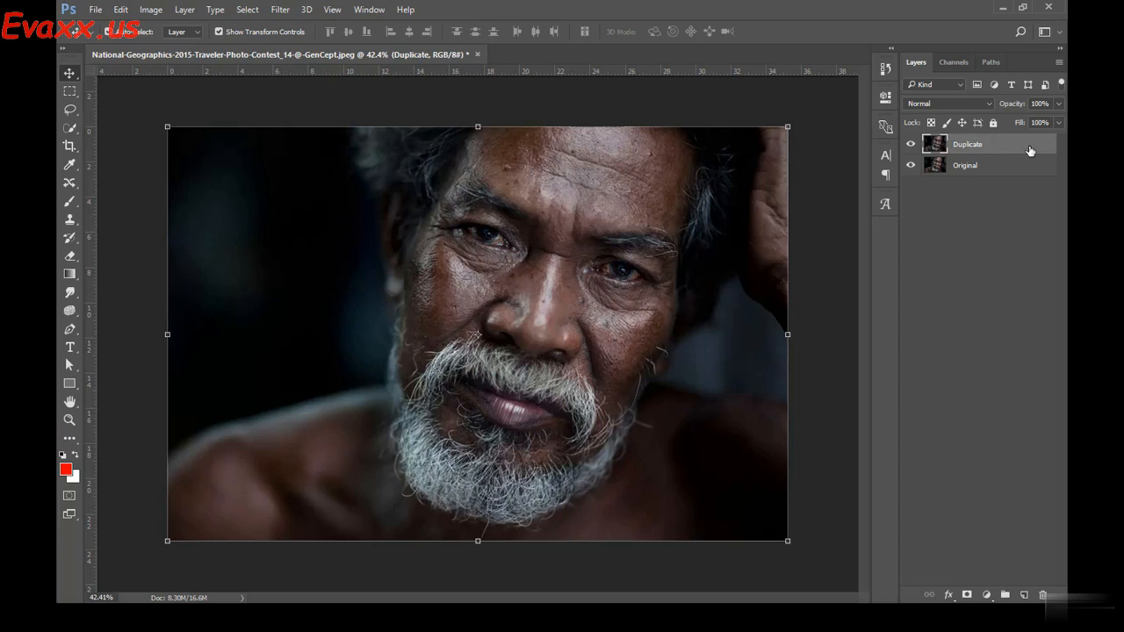
pyautogui.click(986, 265)
pyautogui.click(975, 147)
pyautogui.click(951, 303)
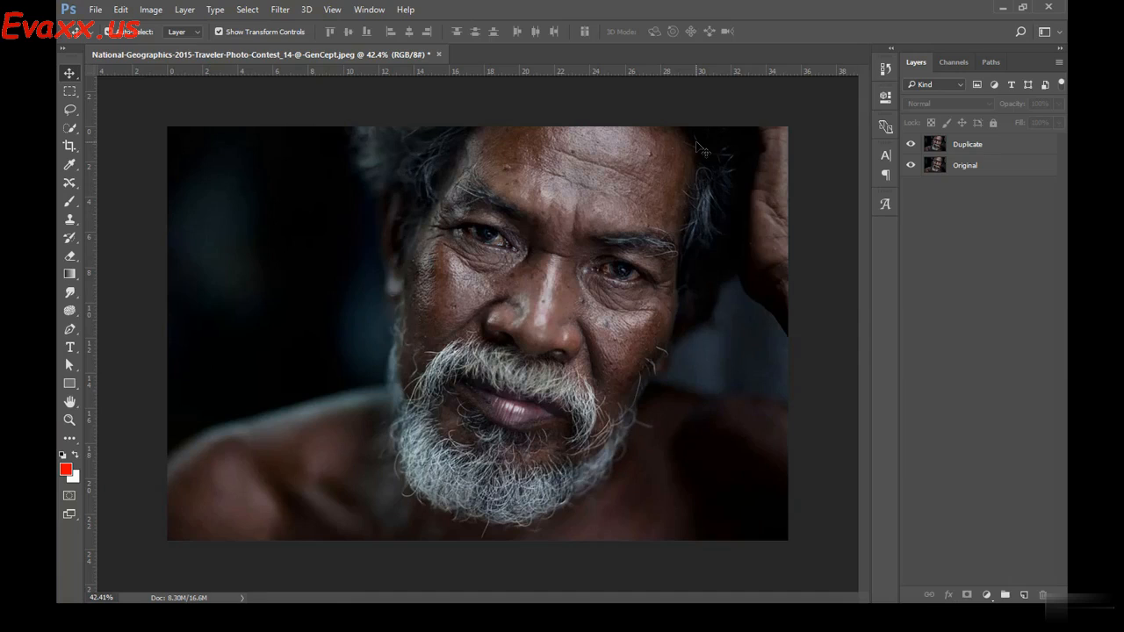
# Brush red guide lines on a new layer above Duplicate, following the forehead, under-eye areas, nose, cheeks and jaw
pyautogui.scroll(1, 577, 336)
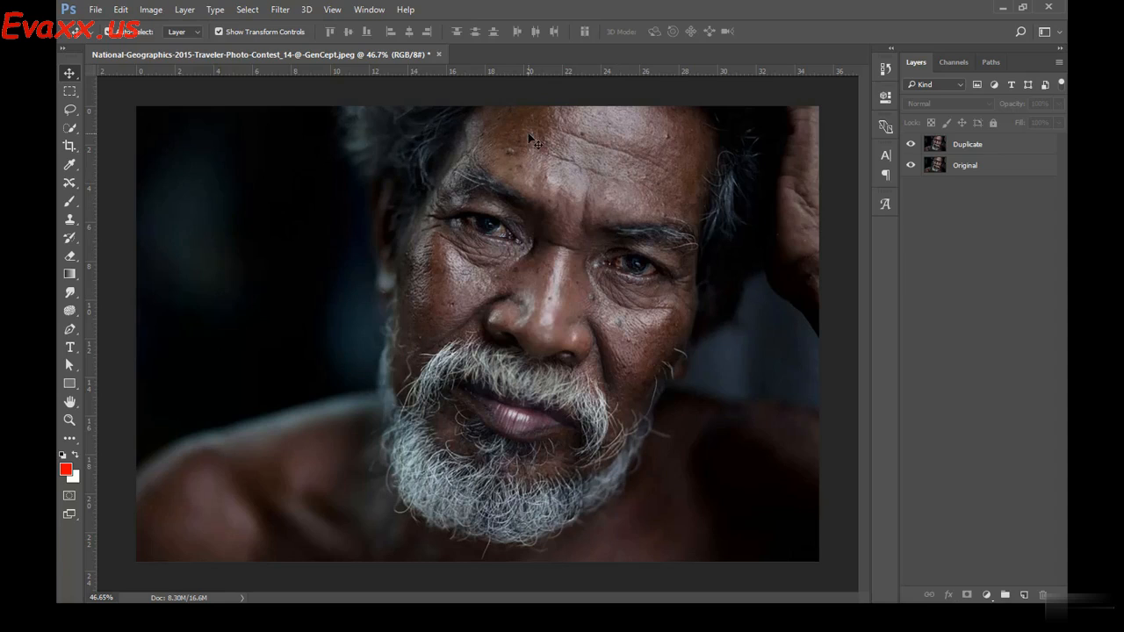
pyautogui.click(71, 201)
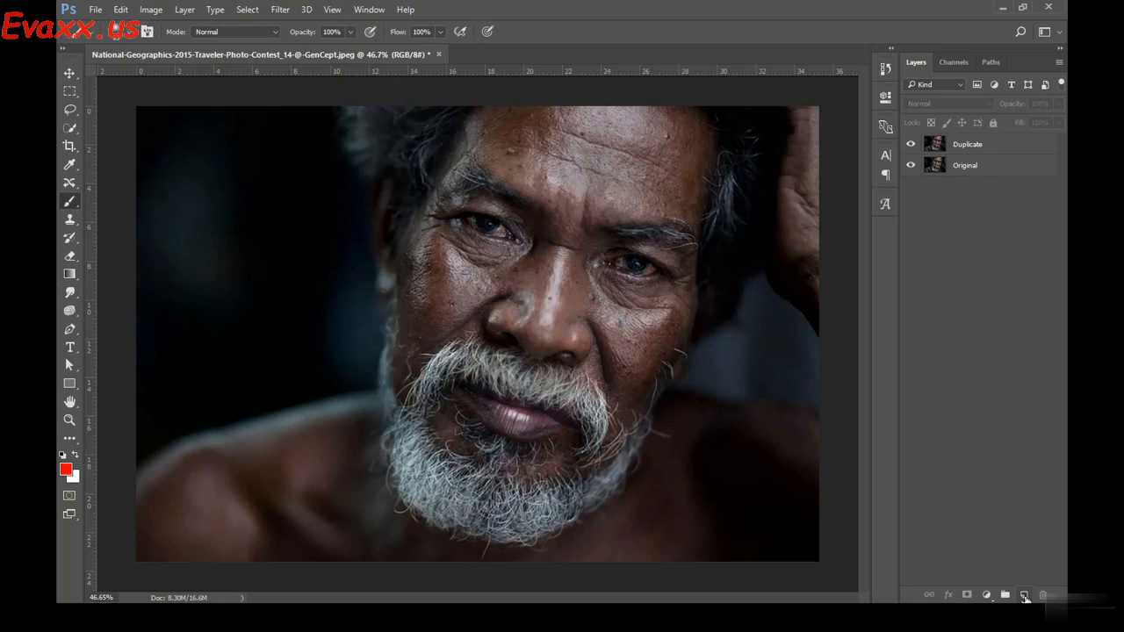
pyautogui.click(1024, 595)
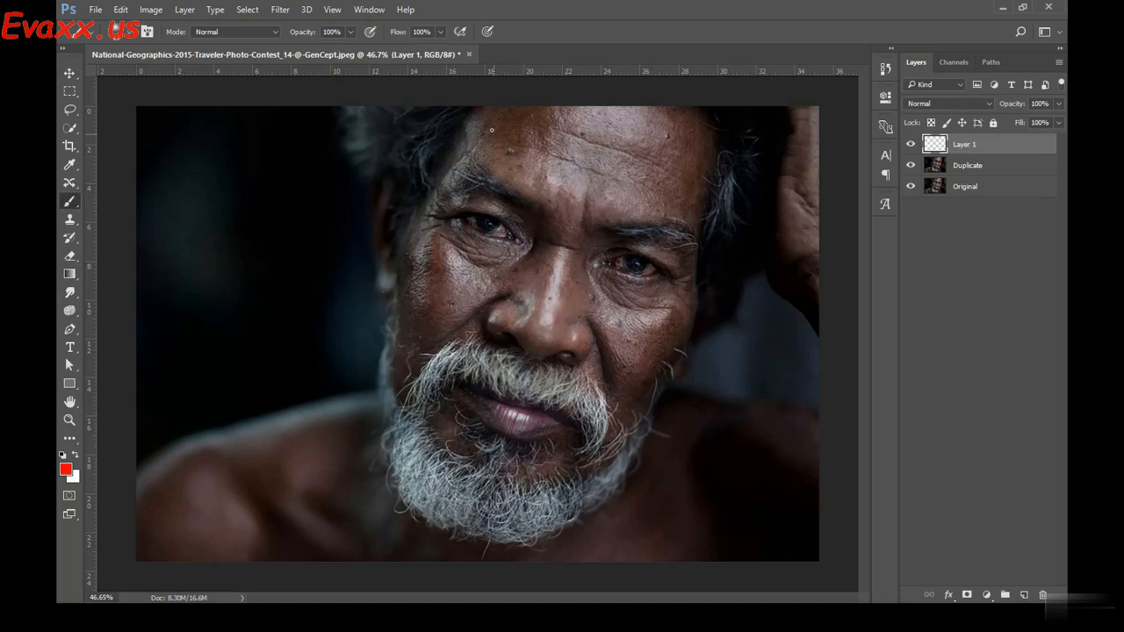
pyautogui.moveTo(495, 127)
pyautogui.mouseDown()
pyautogui.moveTo(594, 140)
pyautogui.moveTo(678, 209)
pyautogui.mouseUp()
pyautogui.moveTo(590, 291)
pyautogui.mouseDown()
pyautogui.moveTo(604, 315)
pyautogui.moveTo(645, 330)
pyautogui.moveTo(670, 322)
pyautogui.mouseUp()
pyautogui.moveTo(593, 307)
pyautogui.mouseDown()
pyautogui.moveTo(611, 330)
pyautogui.moveTo(621, 383)
pyautogui.moveTo(605, 466)
pyautogui.mouseUp()
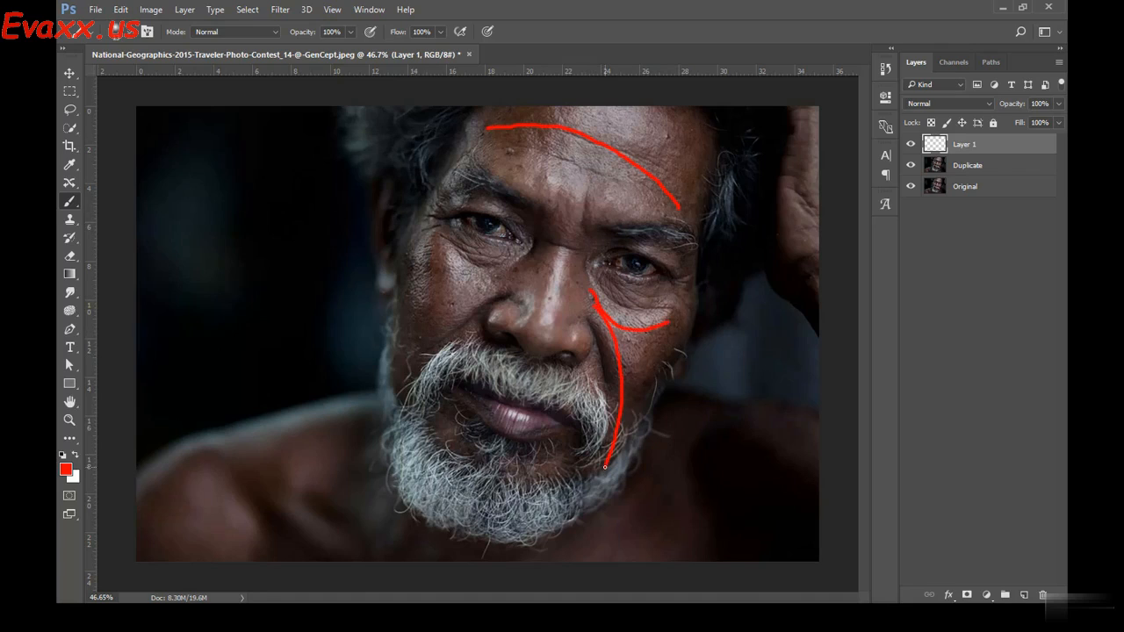
pyautogui.moveTo(447, 227)
pyautogui.mouseDown()
pyautogui.moveTo(455, 241)
pyautogui.moveTo(525, 251)
pyautogui.mouseUp()
pyautogui.moveTo(594, 273); pyautogui.dragTo(653, 298)
pyautogui.moveTo(556, 214)
pyautogui.mouseDown()
pyautogui.moveTo(557, 249)
pyautogui.moveTo(522, 320)
pyautogui.mouseUp()
pyautogui.moveTo(544, 220)
pyautogui.mouseDown()
pyautogui.moveTo(531, 269)
pyautogui.moveTo(487, 314)
pyautogui.moveTo(462, 297)
pyautogui.moveTo(421, 410)
pyautogui.mouseUp()
pyautogui.moveTo(476, 273)
pyautogui.mouseDown()
pyautogui.moveTo(417, 306)
pyautogui.moveTo(395, 353)
pyautogui.moveTo(403, 452)
pyautogui.mouseUp()
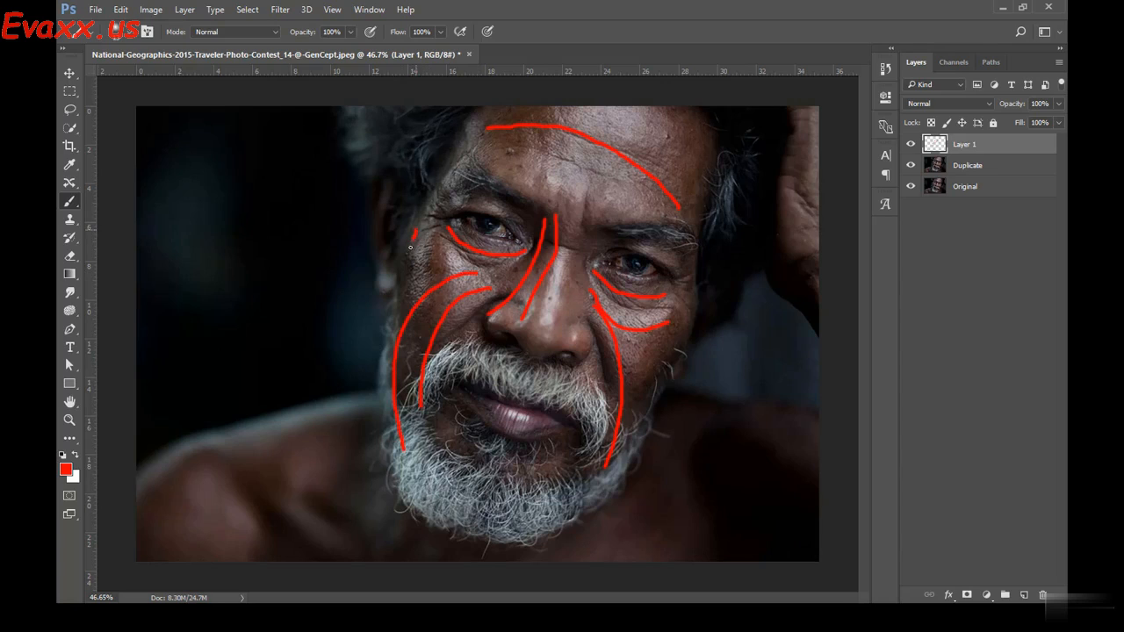
pyautogui.moveTo(410, 248)
pyautogui.mouseDown()
pyautogui.moveTo(392, 387)
pyautogui.moveTo(397, 477)
pyautogui.moveTo(425, 512)
pyautogui.moveTo(543, 516)
pyautogui.mouseUp()
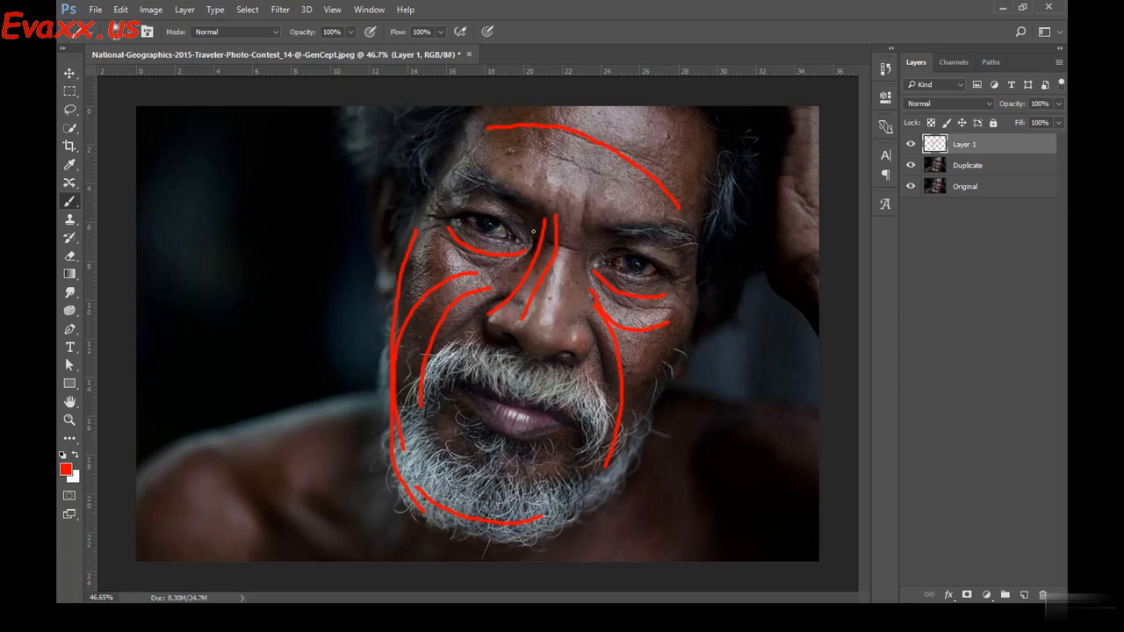
pyautogui.moveTo(531, 234)
pyautogui.mouseDown()
pyautogui.moveTo(490, 200)
pyautogui.moveTo(435, 200)
pyautogui.mouseUp()
# Hide the layer with the red guide lines and deselect all layers
pyautogui.click(910, 144)
pyautogui.click(951, 237)
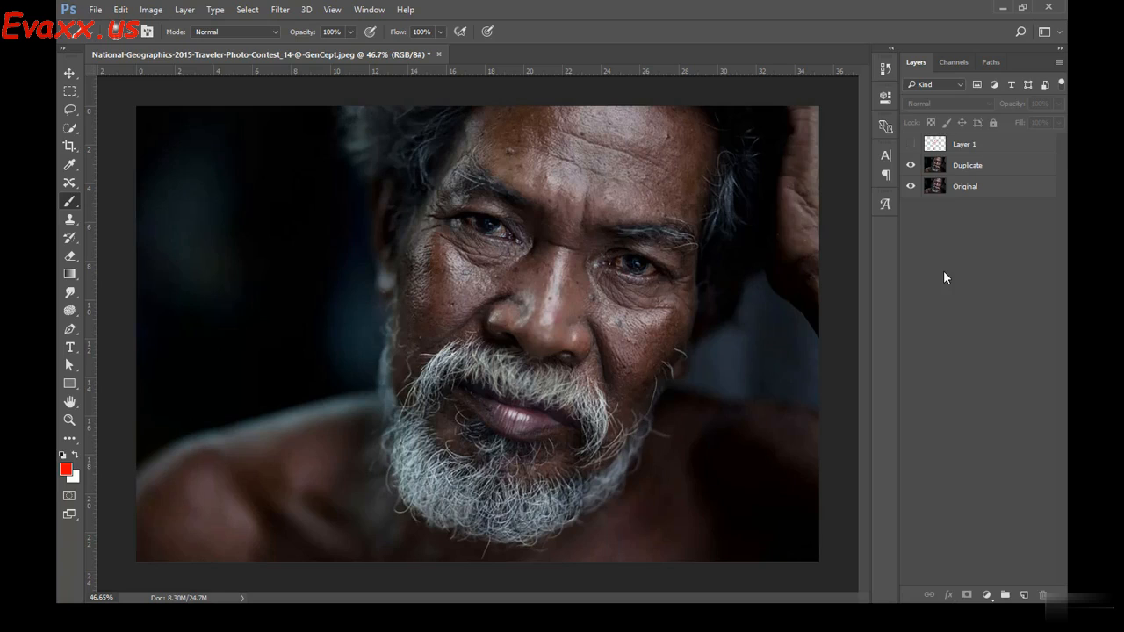
# Add the white 60 pt text "Fsdfds" in Myriad Pro over the face and shift it onto the cheek below the eye
pyautogui.click(68, 351)
pyautogui.click(448, 274)
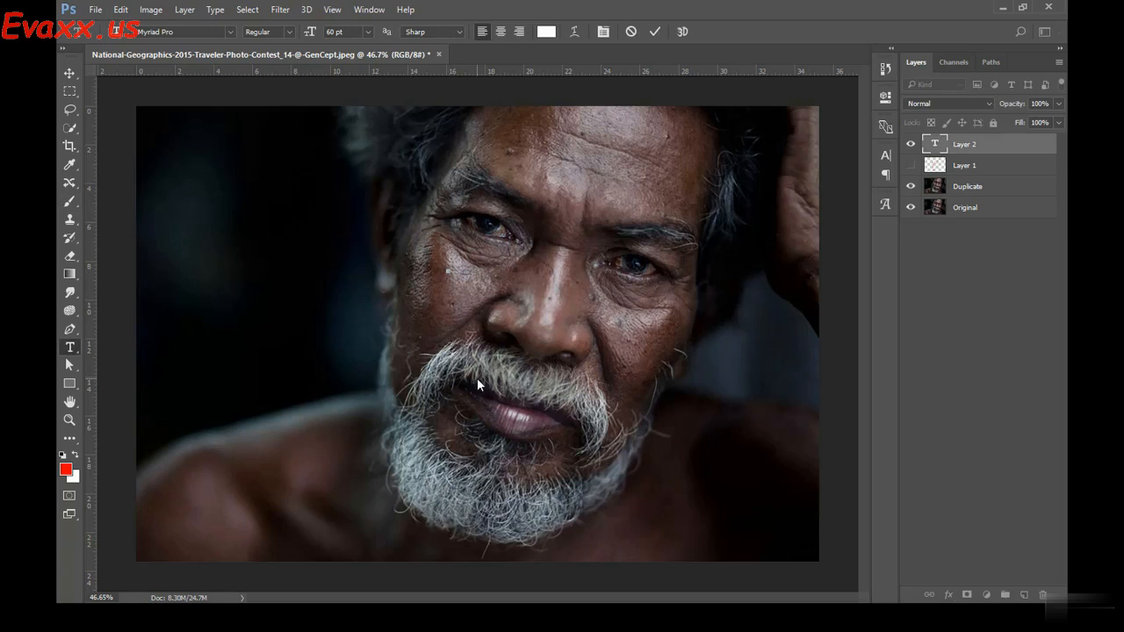
pyautogui.write('Fsdfds')
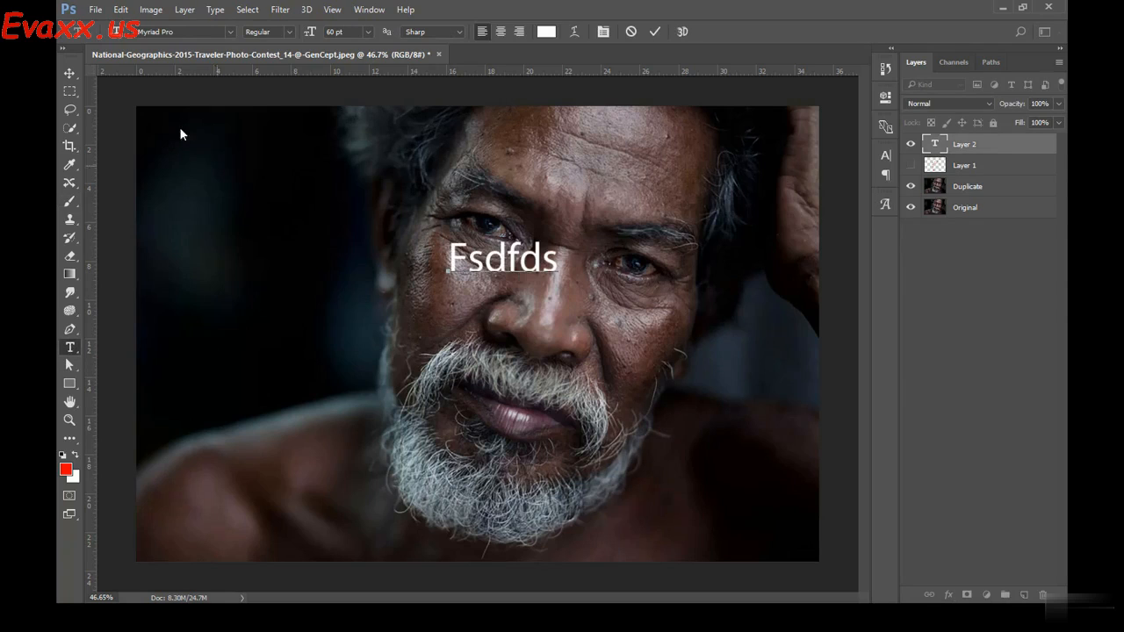
pyautogui.click(70, 73)
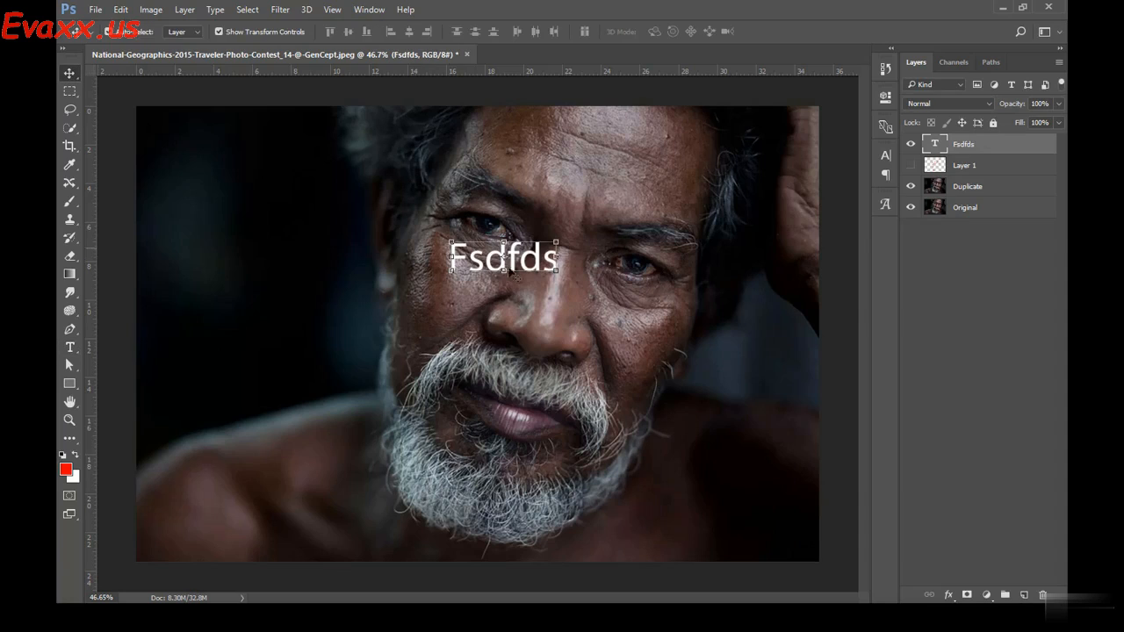
pyautogui.moveTo(501, 273); pyautogui.dragTo(465, 279)
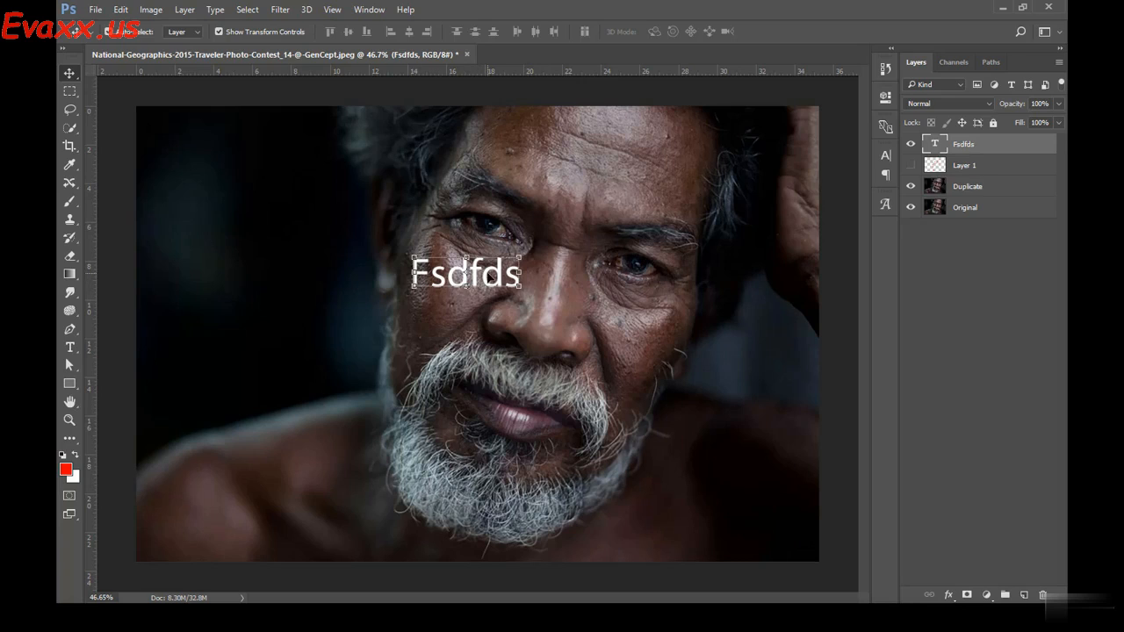
# Change the font of the "Fsdfds" text to MOTOR and nudge the text slightly upward on the face
pyautogui.press('t')
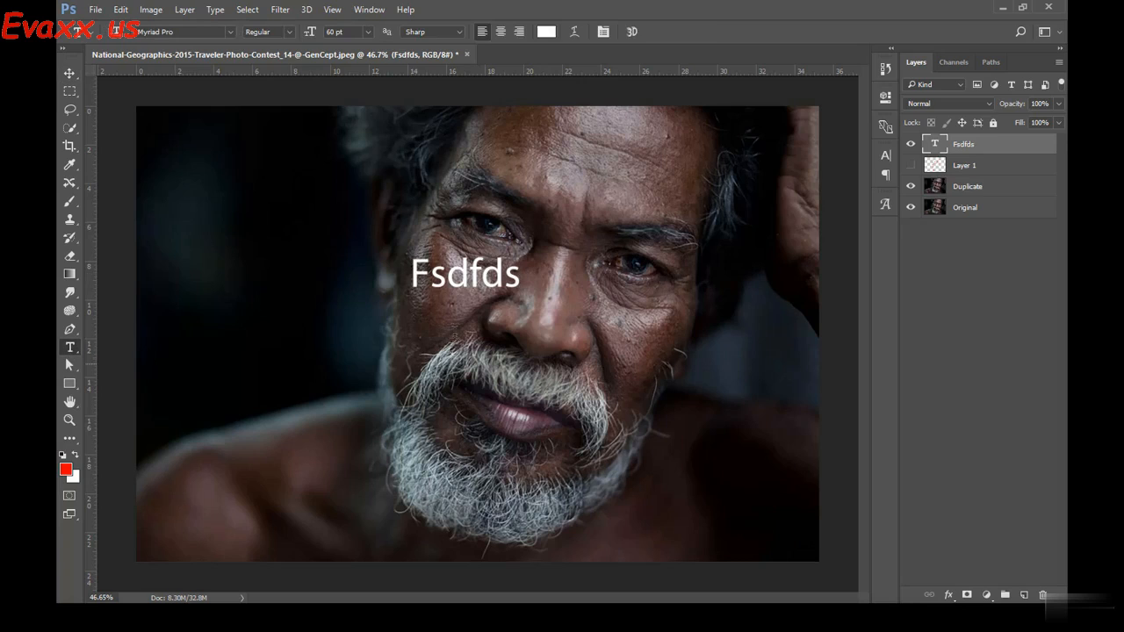
pyautogui.doubleClick(470, 276)
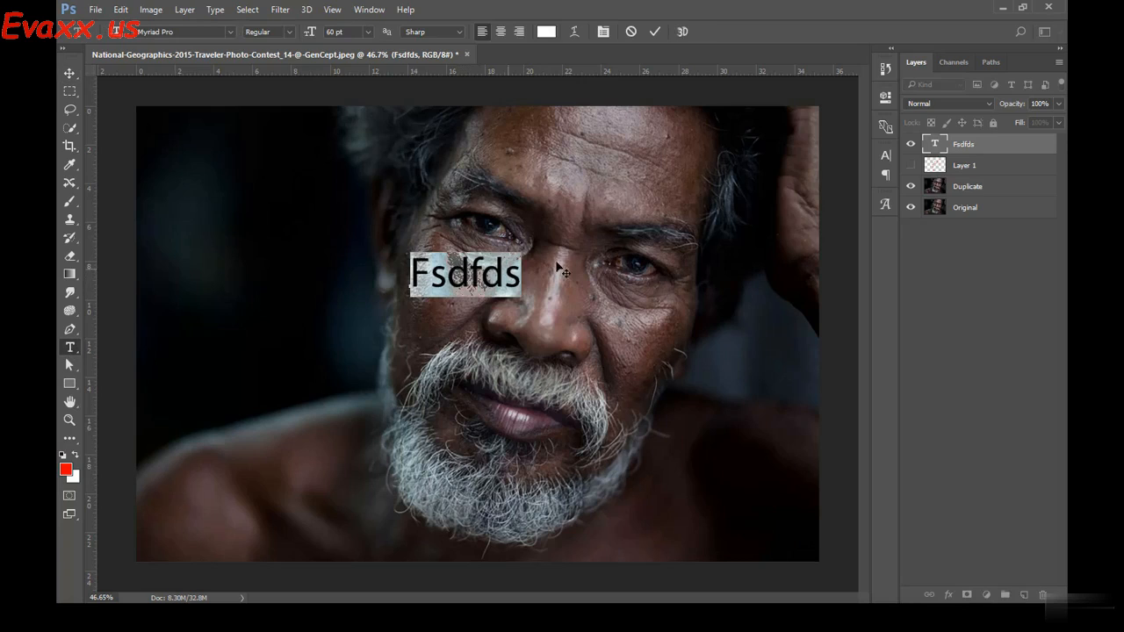
pyautogui.click(884, 155)
pyautogui.click(800, 172)
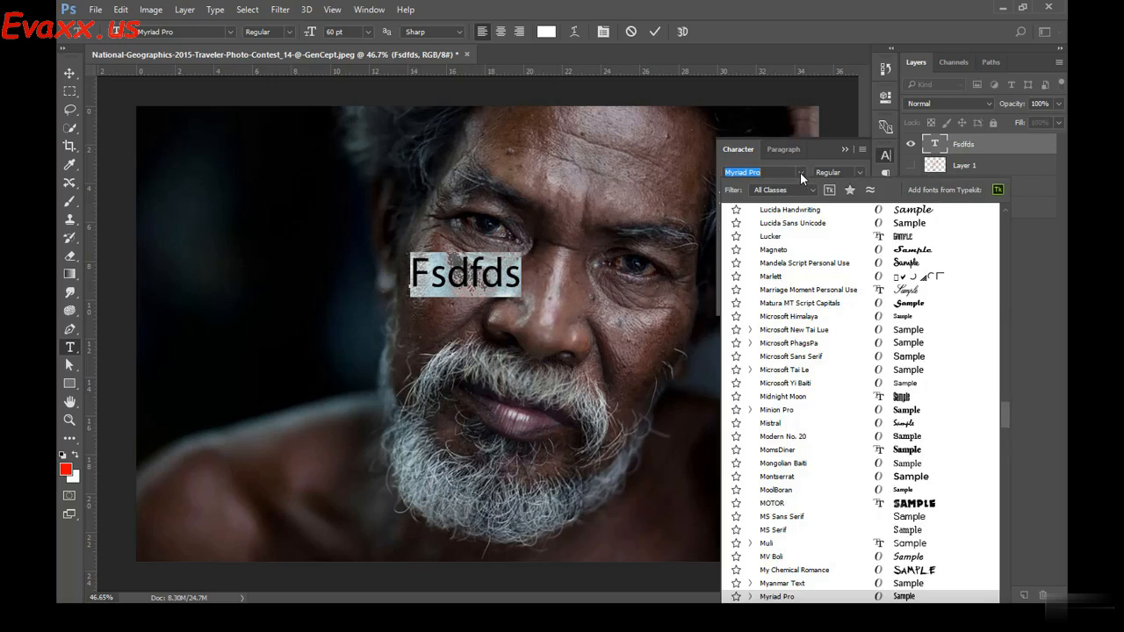
pyautogui.click(893, 503)
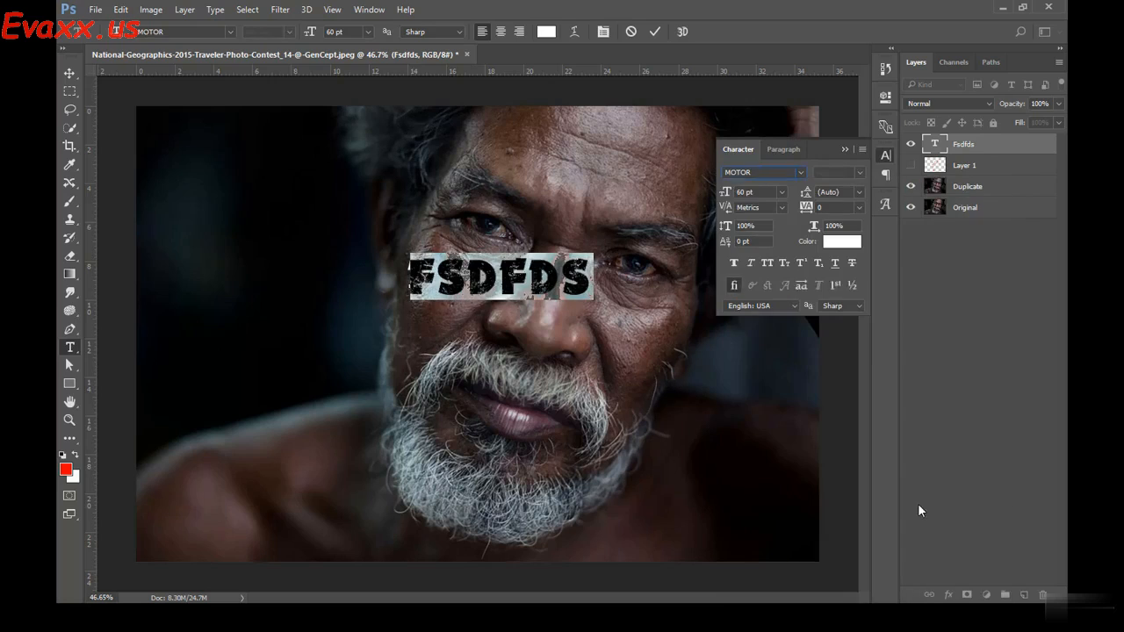
pyautogui.click(71, 73)
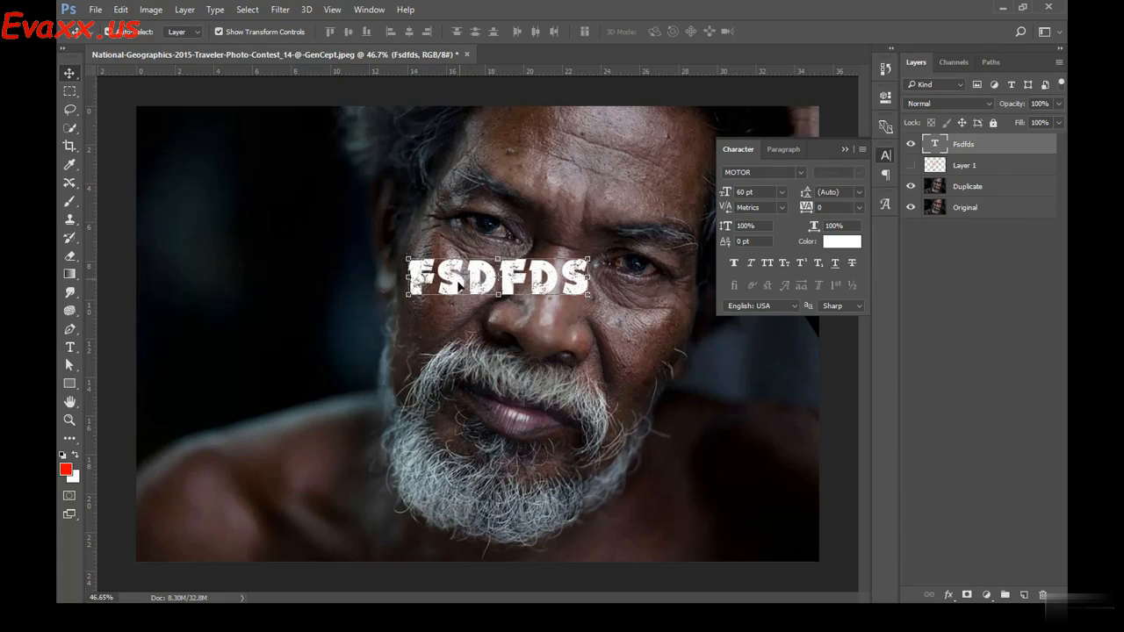
pyautogui.moveTo(483, 281)
pyautogui.mouseDown()
pyautogui.moveTo(482, 328)
pyautogui.moveTo(475, 266)
pyautogui.mouseUp()
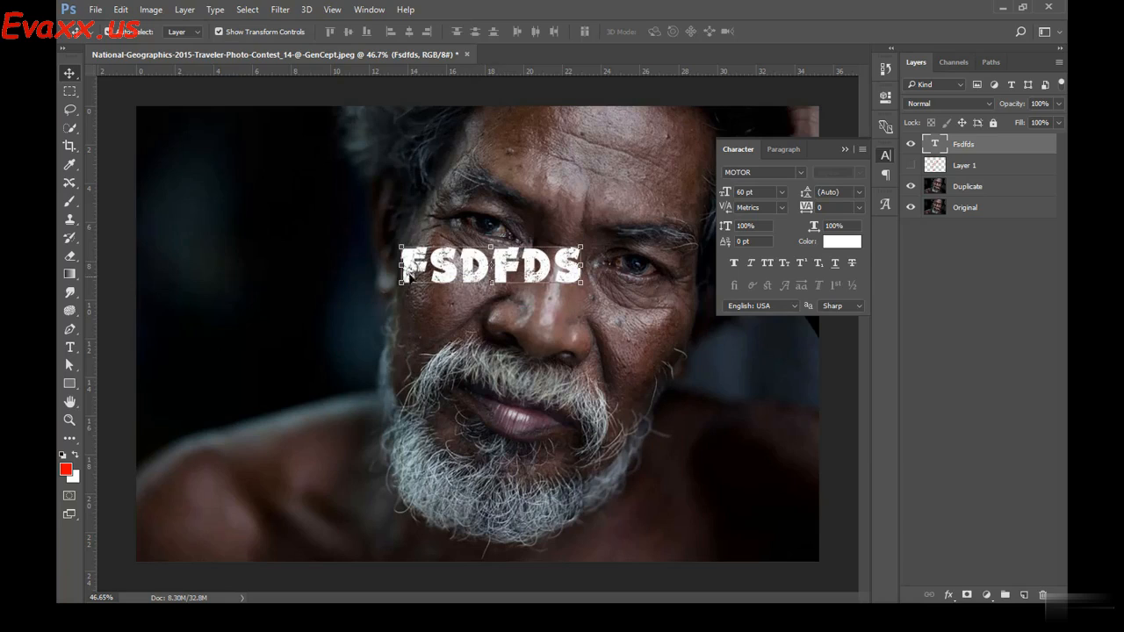
# Change the font of the "Fsdfds" text to Berlin Sans FB Demi
pyautogui.click(70, 347)
pyautogui.doubleClick(465, 268)
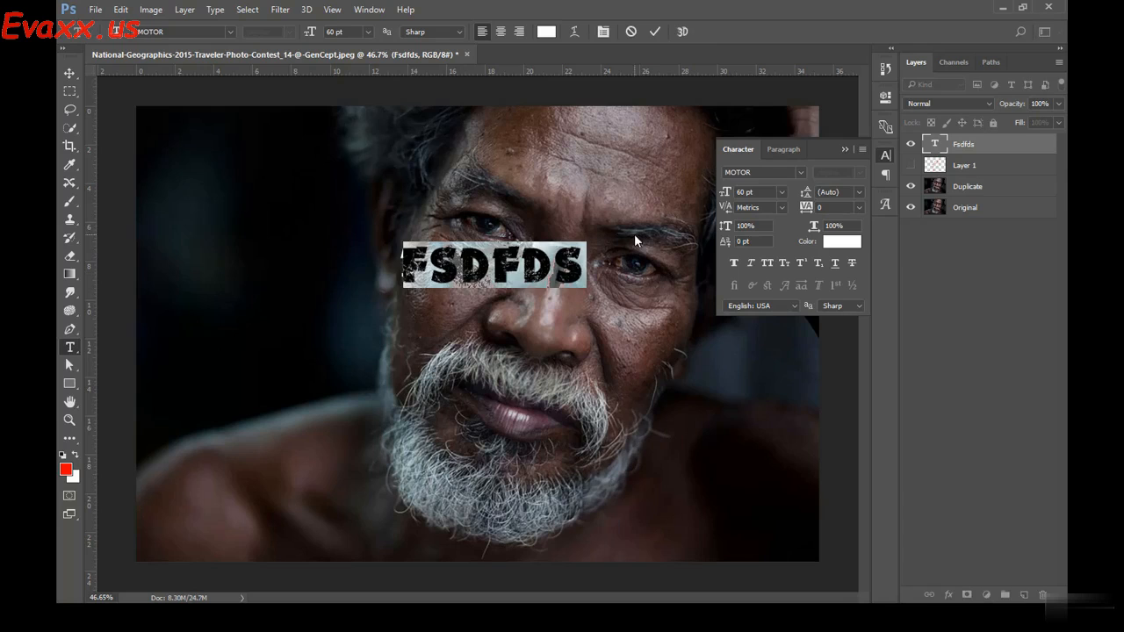
pyautogui.click(799, 175)
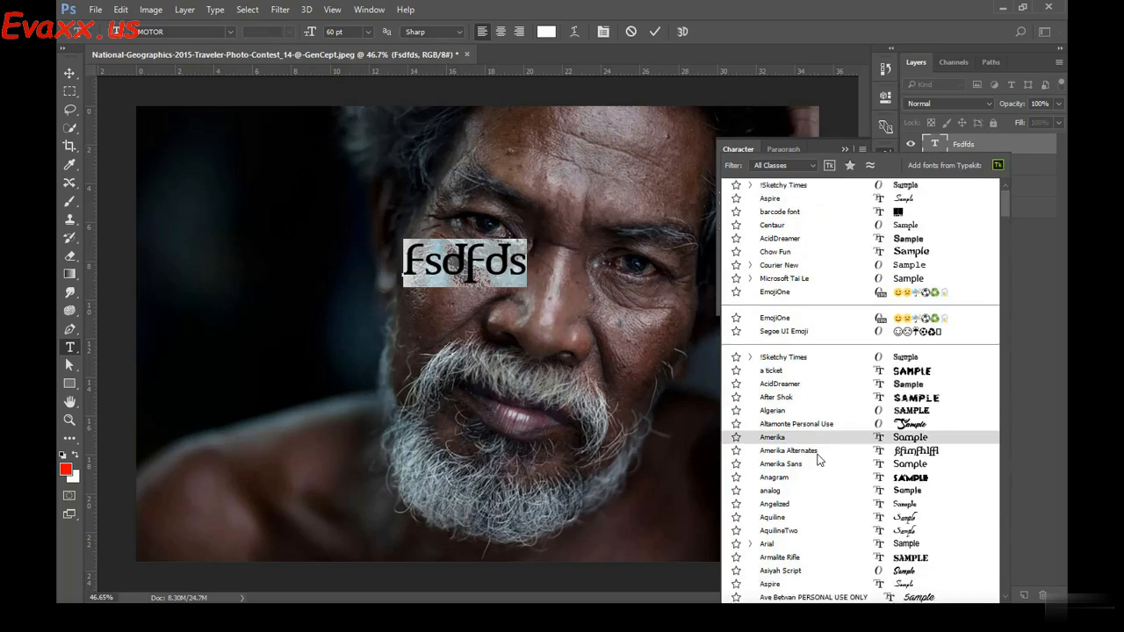
pyautogui.scroll(-3, 817, 456)
pyautogui.scroll(-7, 818, 459)
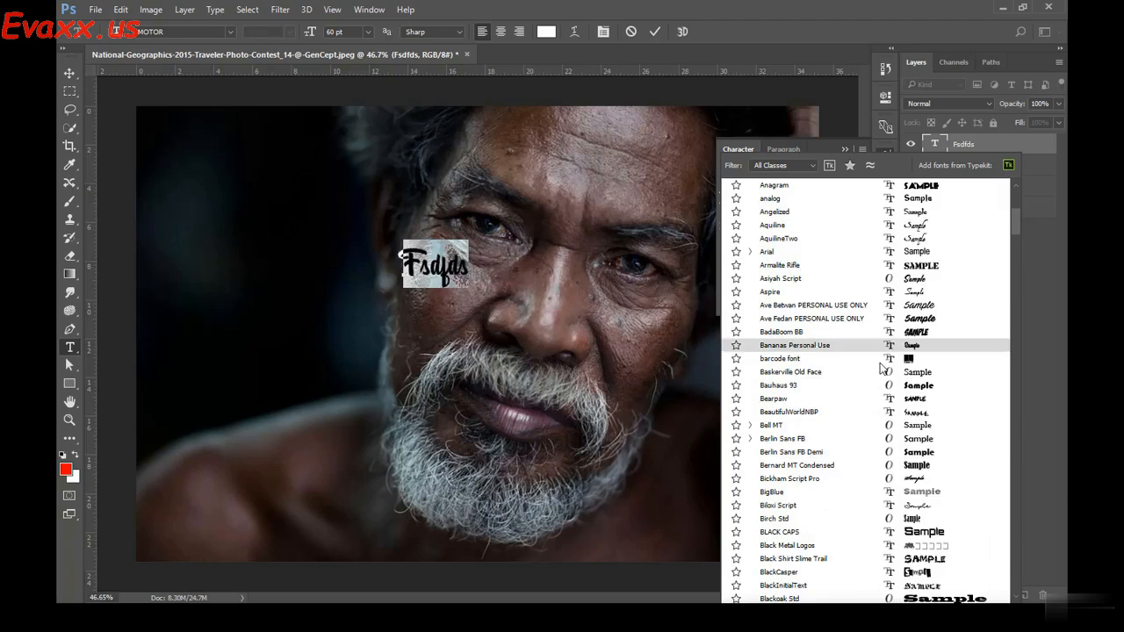
pyautogui.scroll(-3, 835, 369)
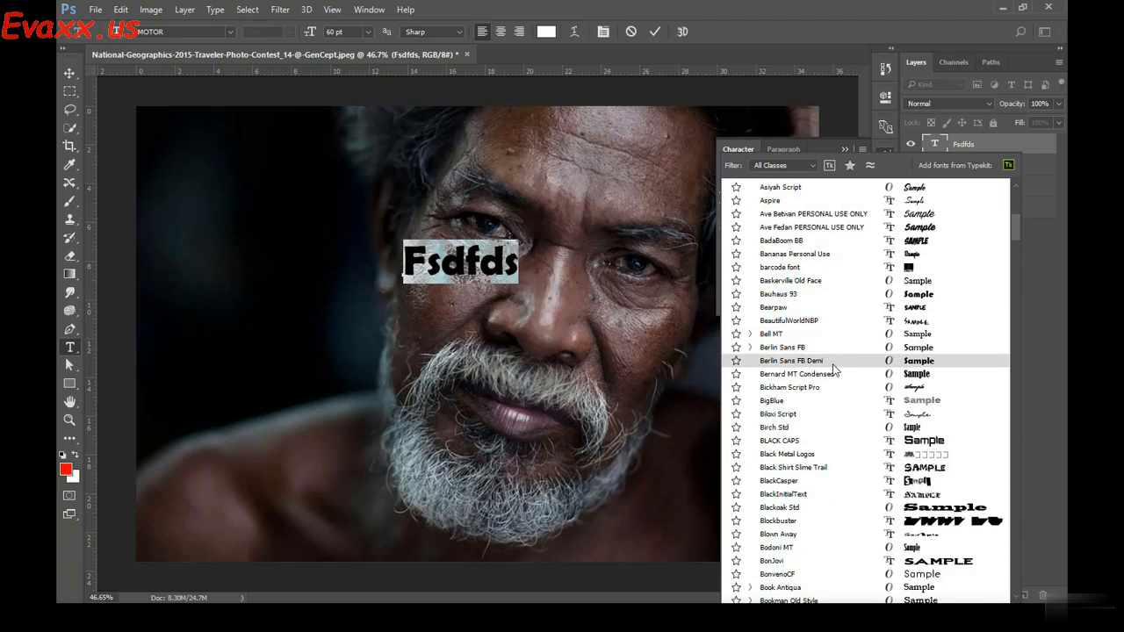
pyautogui.click(791, 361)
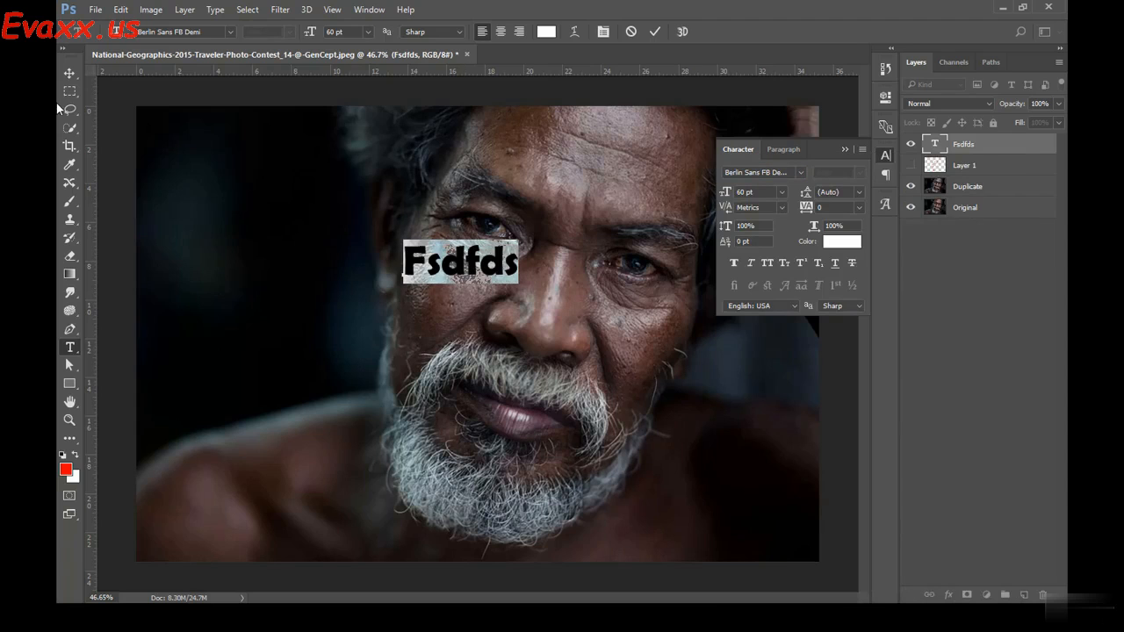
pyautogui.click(69, 73)
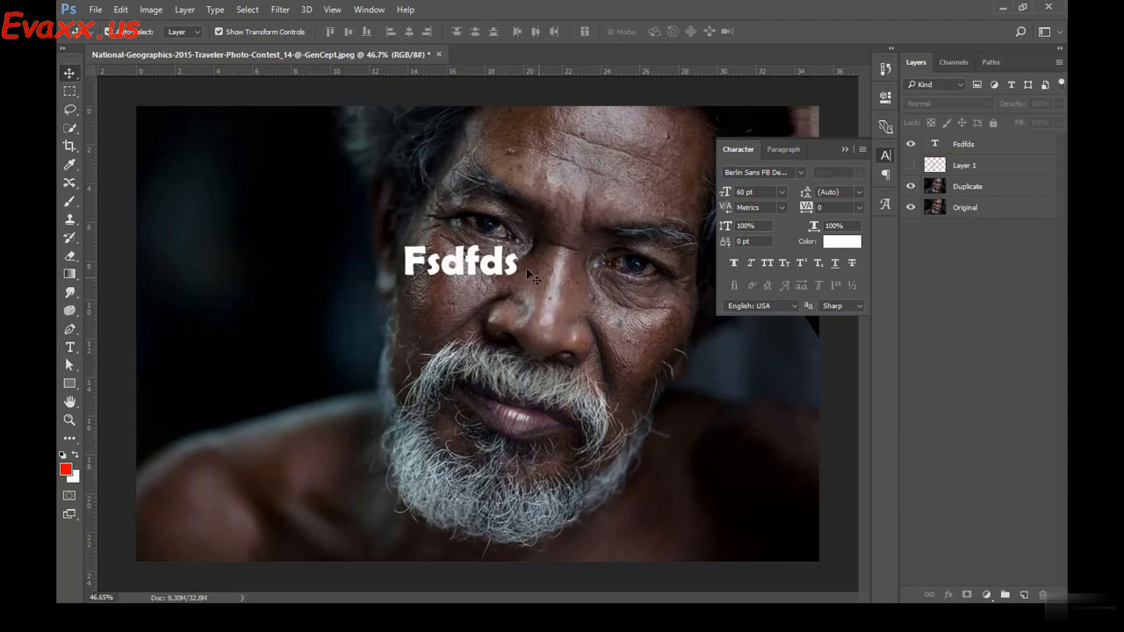
# Delete the "Fsdfds" text layer
pyautogui.click(470, 265)
pyautogui.click(979, 325)
pyautogui.click(468, 268)
pyautogui.press('Delete')
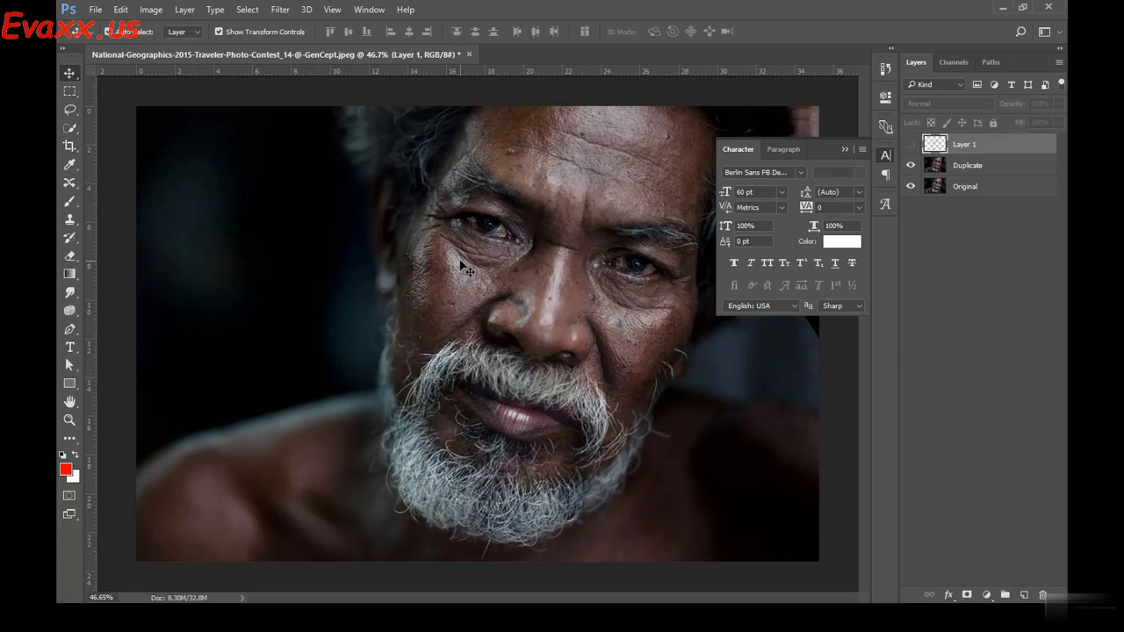
pyautogui.click(955, 262)
pyautogui.click(965, 145)
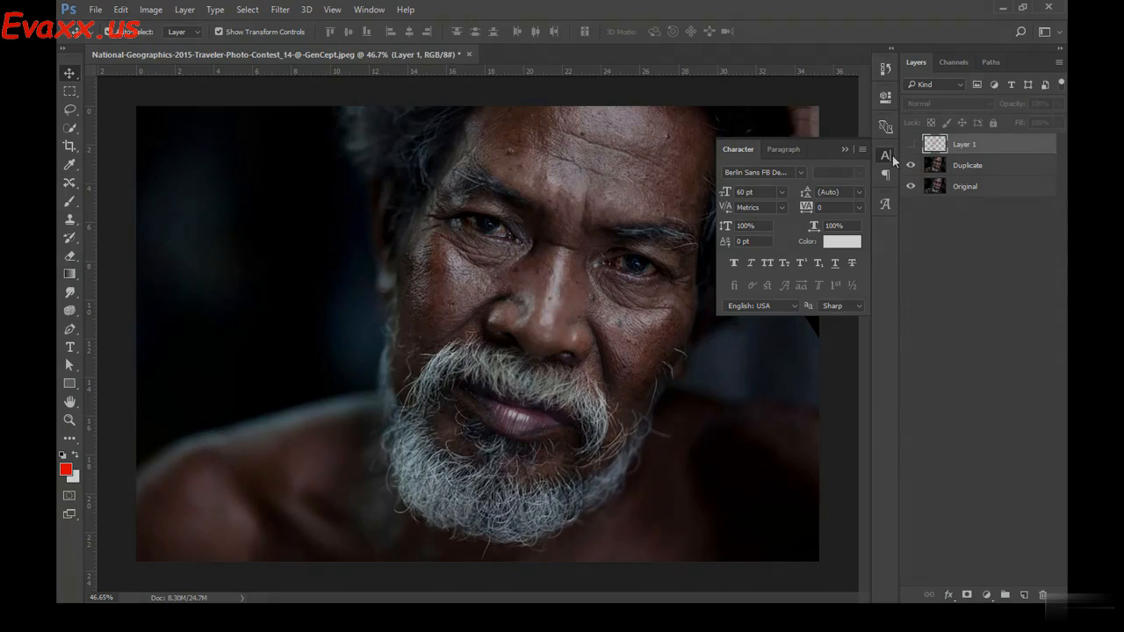